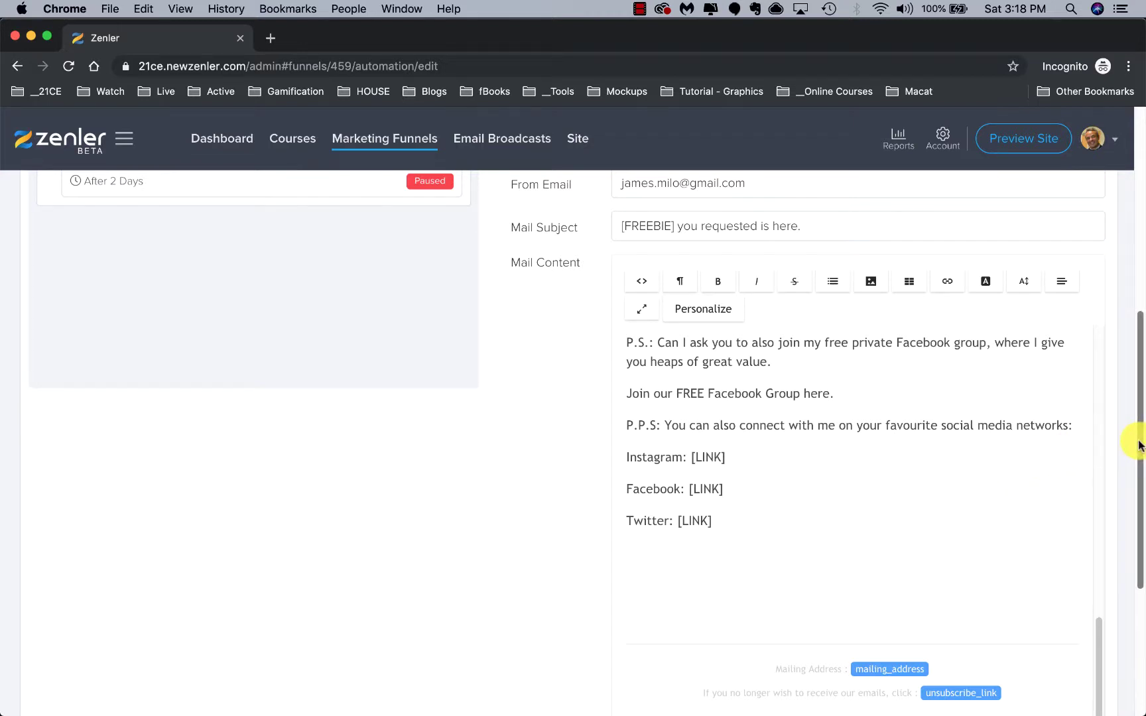
# - Examine the Email Drip Sequence rule, its Access Instructions Email action and the Filters section below the mail content
pyautogui.moveTo(1139, 446); pyautogui.dragTo(1140, 578)
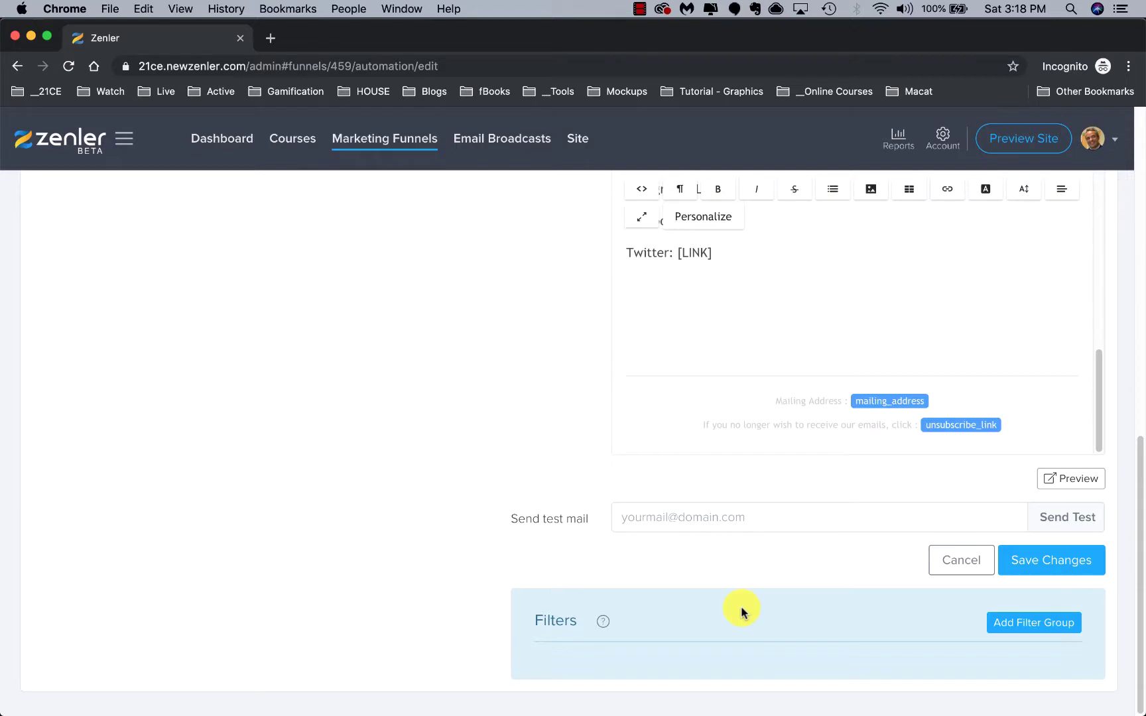
pyautogui.scroll(15, 742, 610)
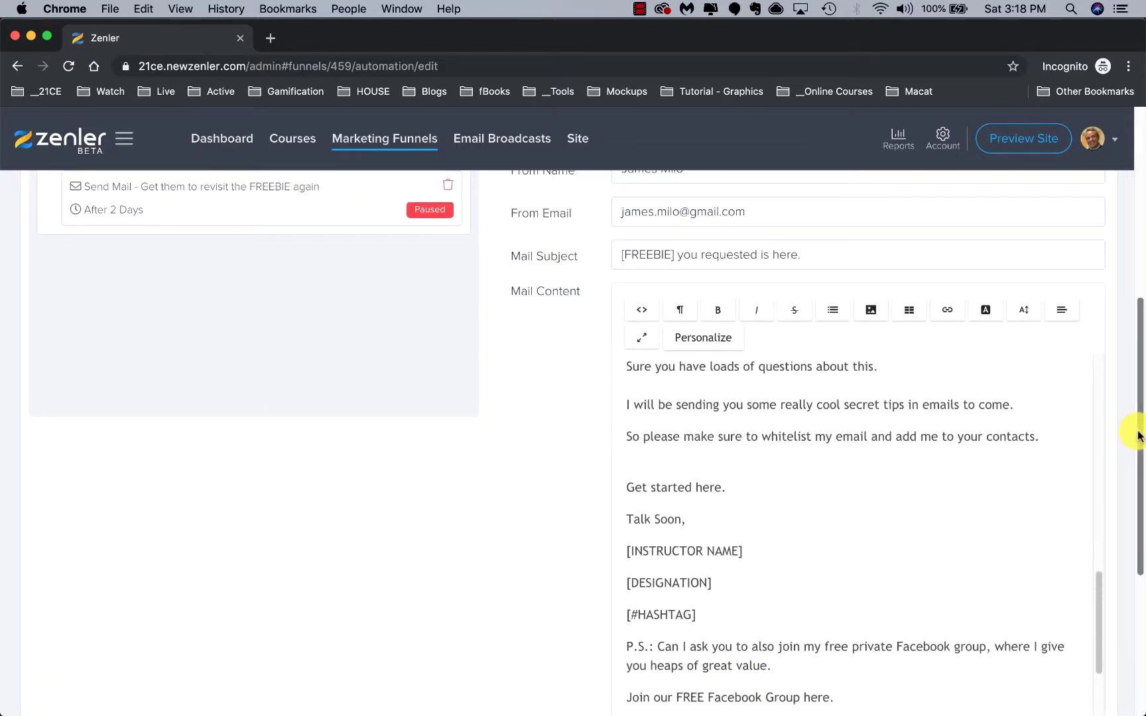
pyautogui.moveTo(1137, 436); pyautogui.dragTo(1117, 226)
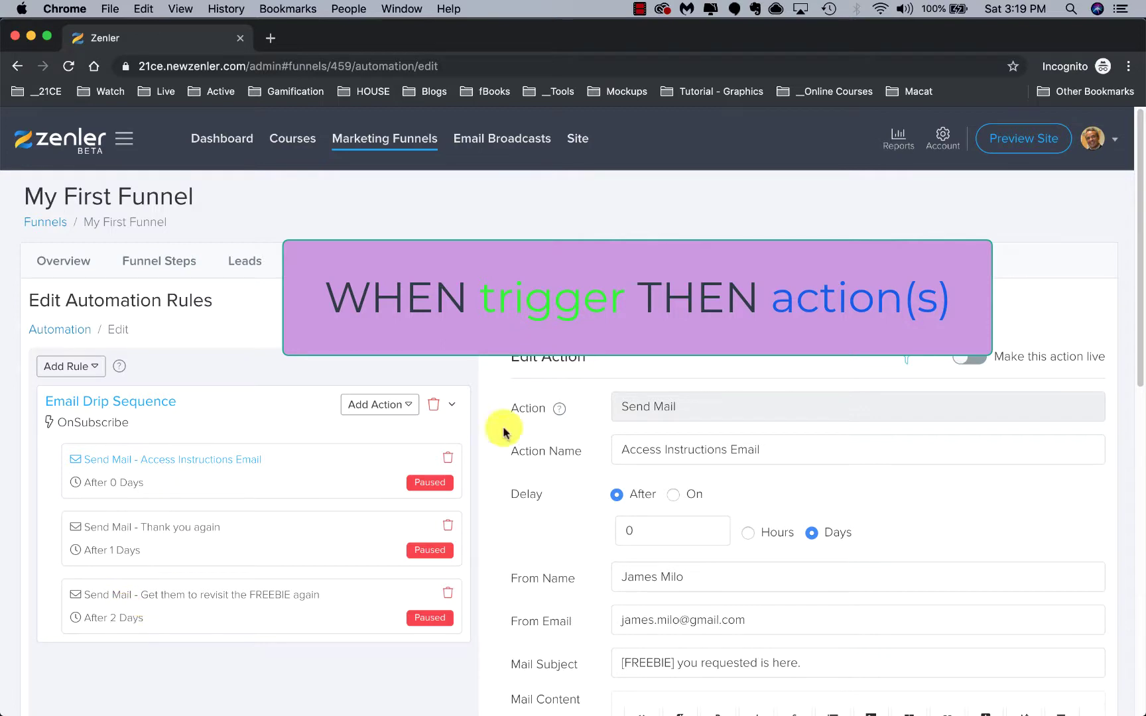
pyautogui.scroll(-10, 747, 478)
pyautogui.scroll(-5, 748, 479)
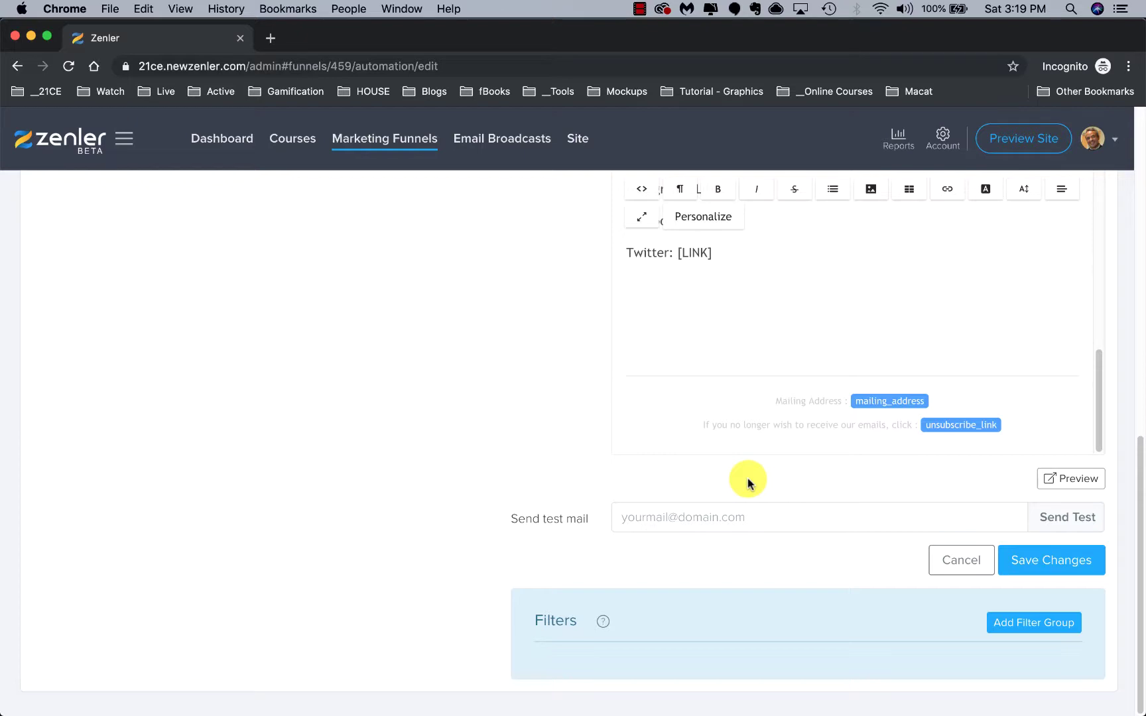
pyautogui.scroll(15, 748, 482)
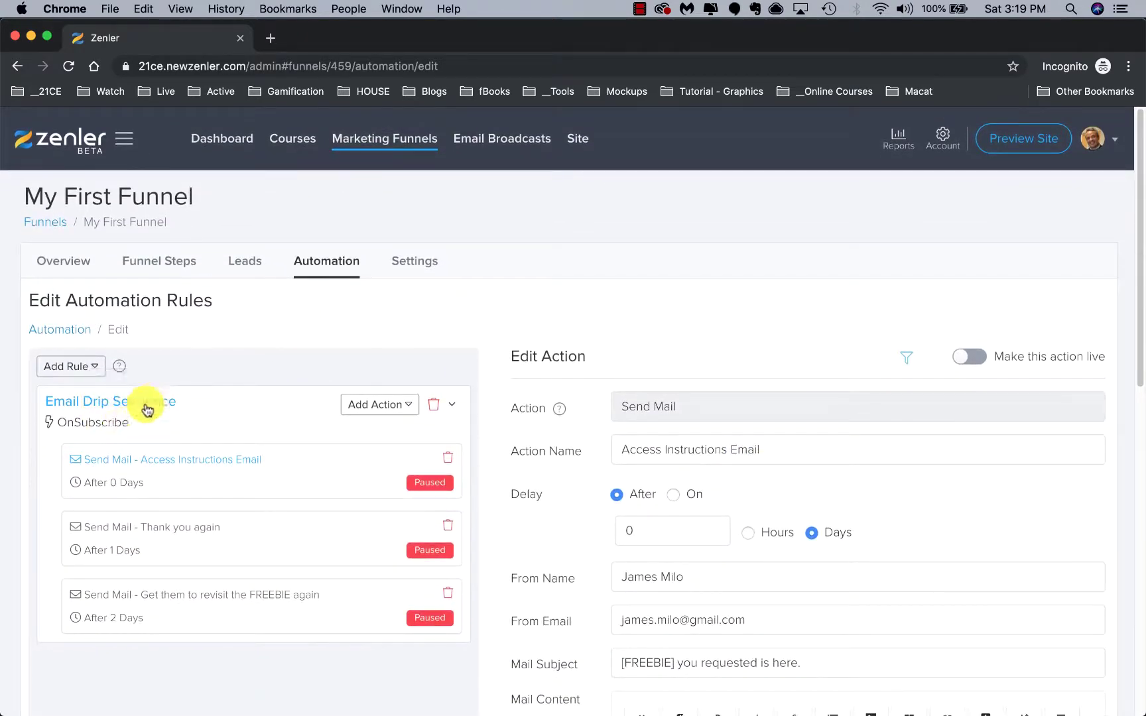
pyautogui.scroll(-15, 729, 559)
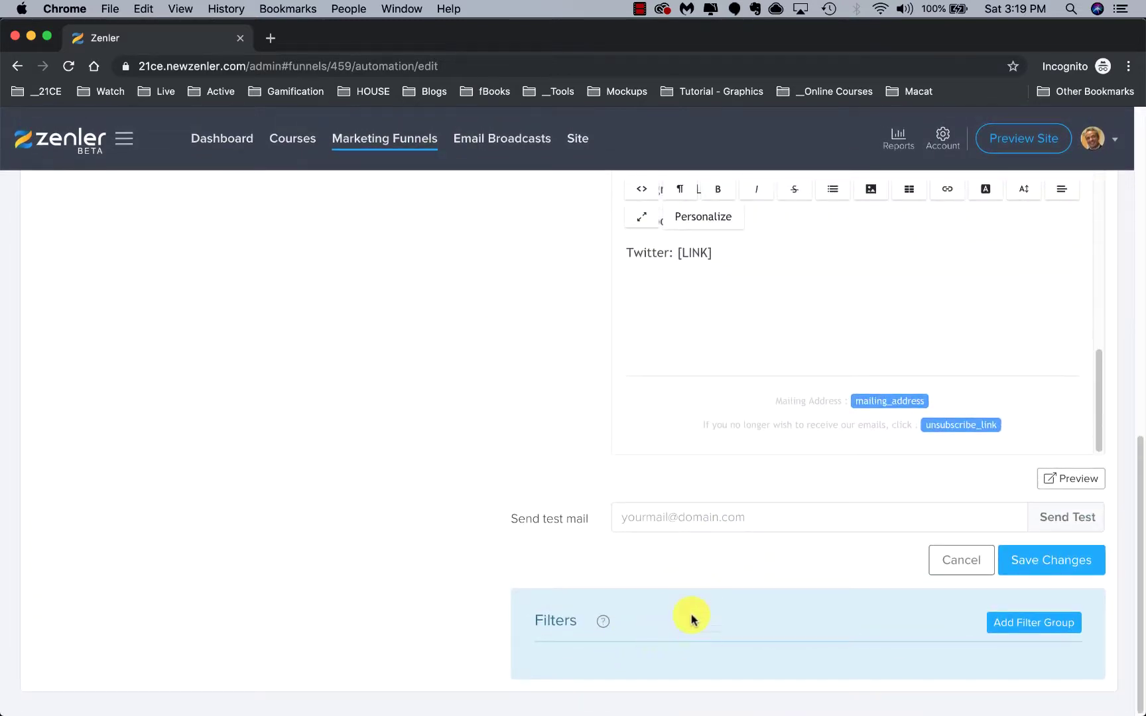
pyautogui.scroll(15, 681, 627)
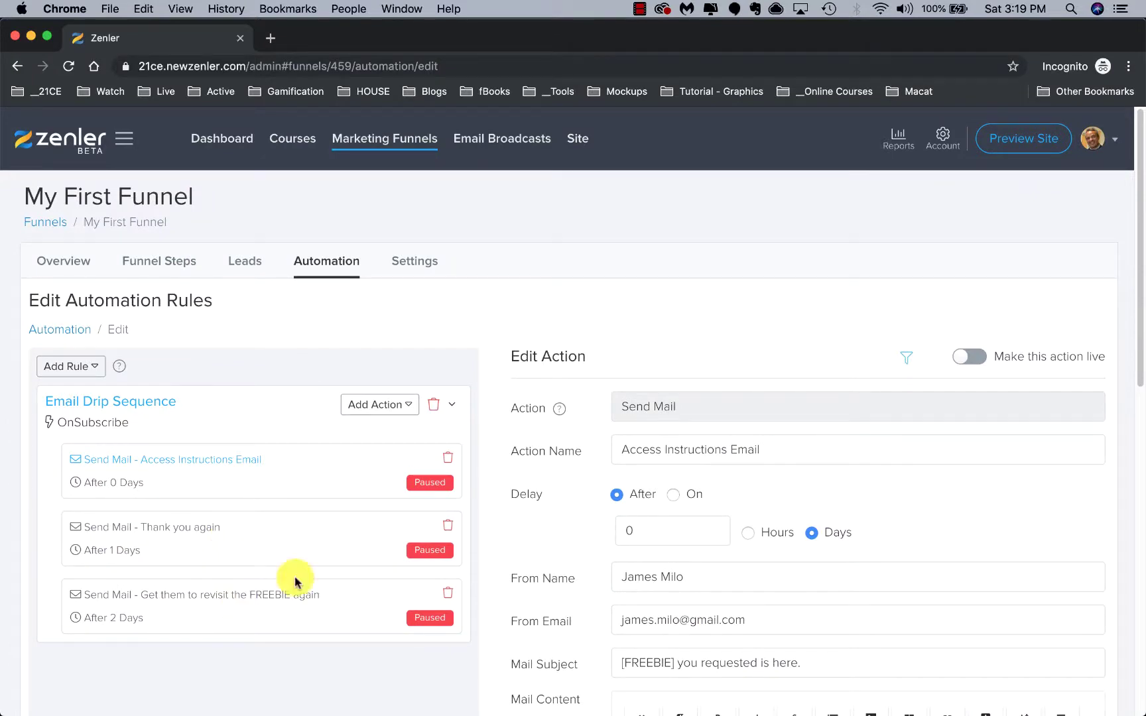
pyautogui.scroll(-15, 669, 478)
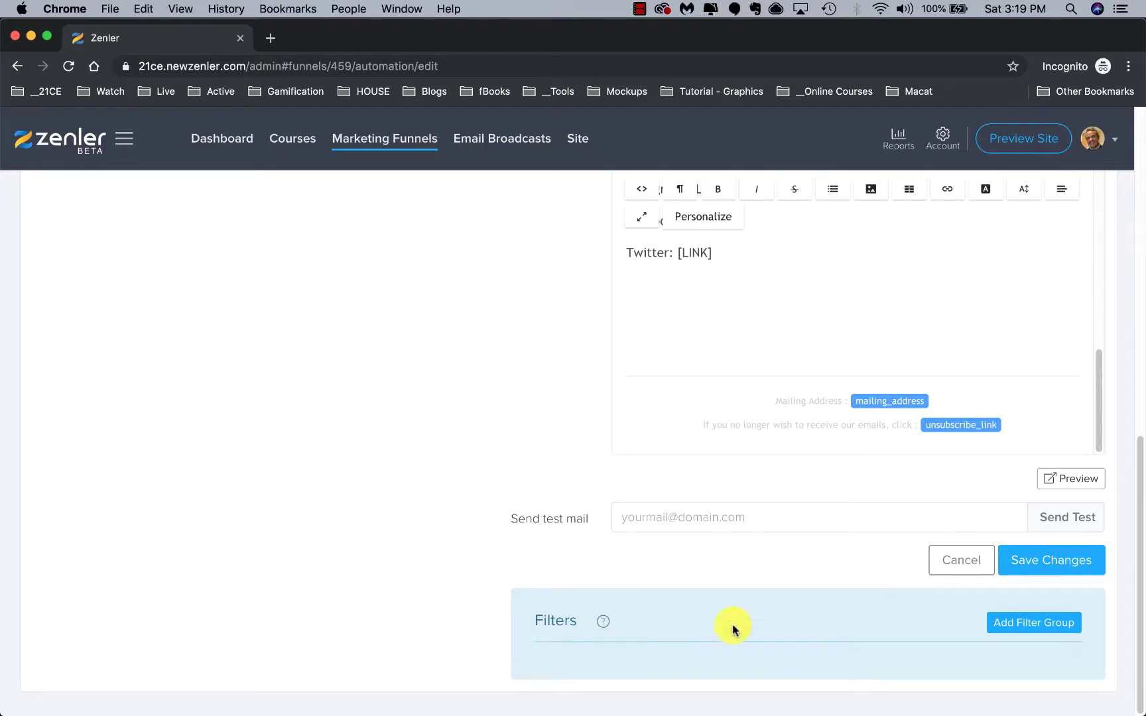
# - Add a filter group to the Access Instructions Email action and name it Filter Group 1
pyautogui.click(1027, 624)
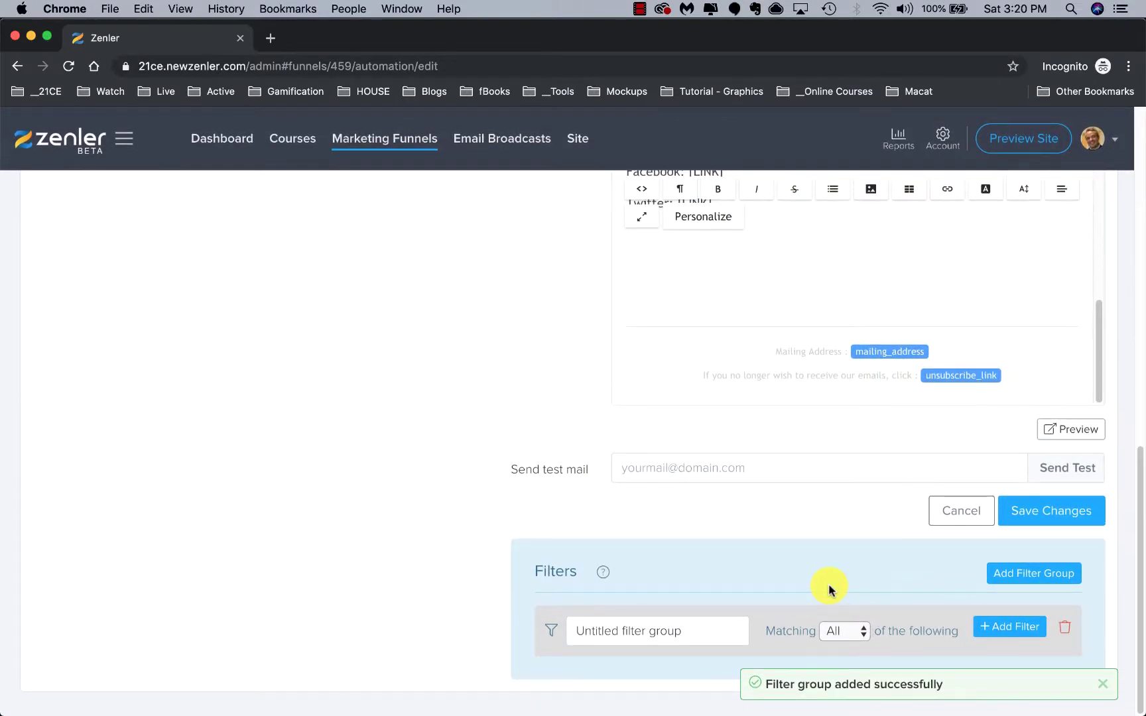
pyautogui.click(640, 628)
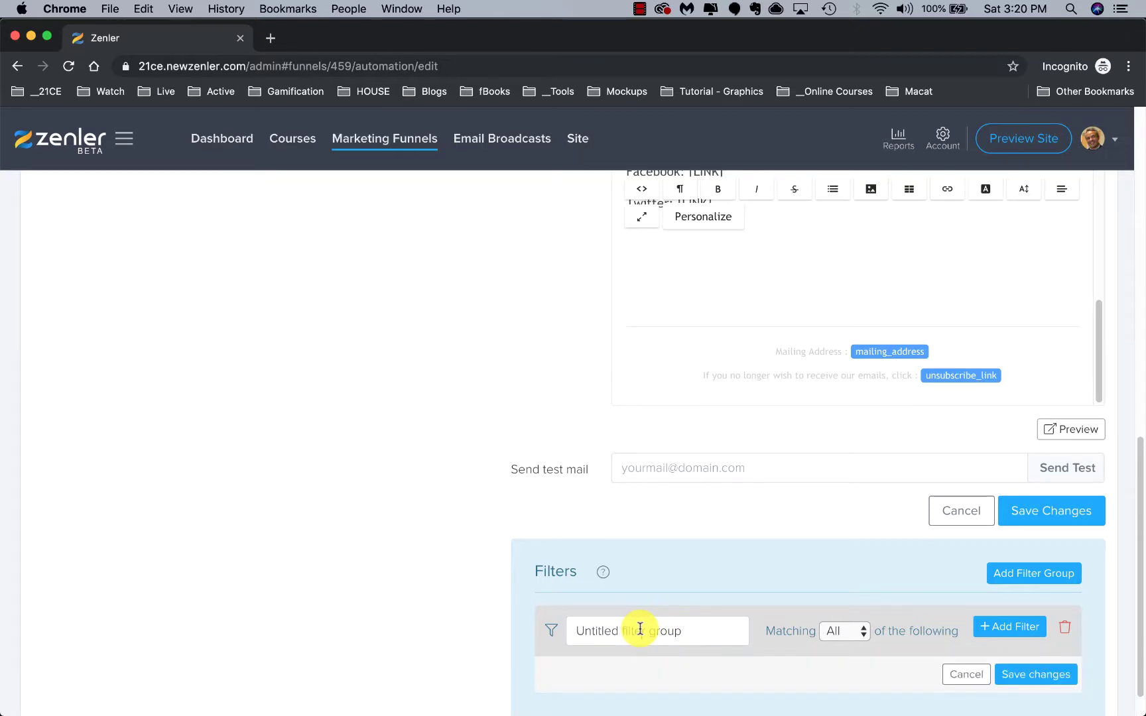
pyautogui.write('Filter')
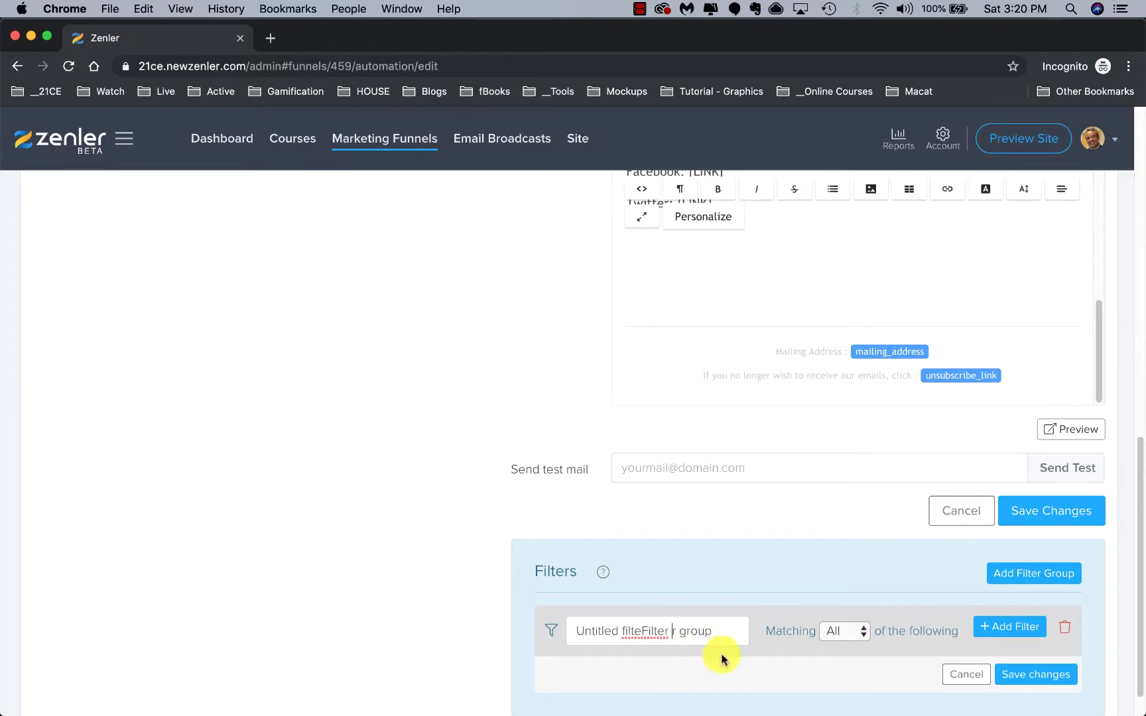
pyautogui.moveTo(719, 632); pyautogui.dragTo(606, 618)
pyautogui.write('Fi')
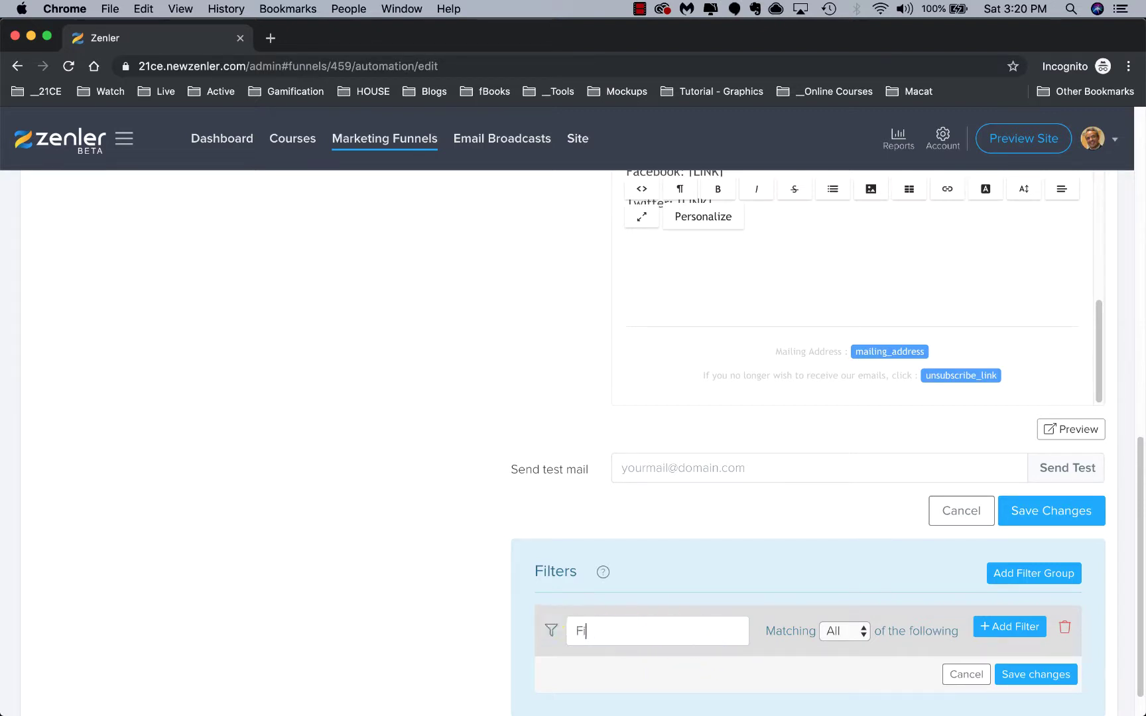
pyautogui.write('lter Group 1')
# - Add an Enrolled in filter to Filter Group 1 and check its condition types and selectable targets
pyautogui.click(1007, 634)
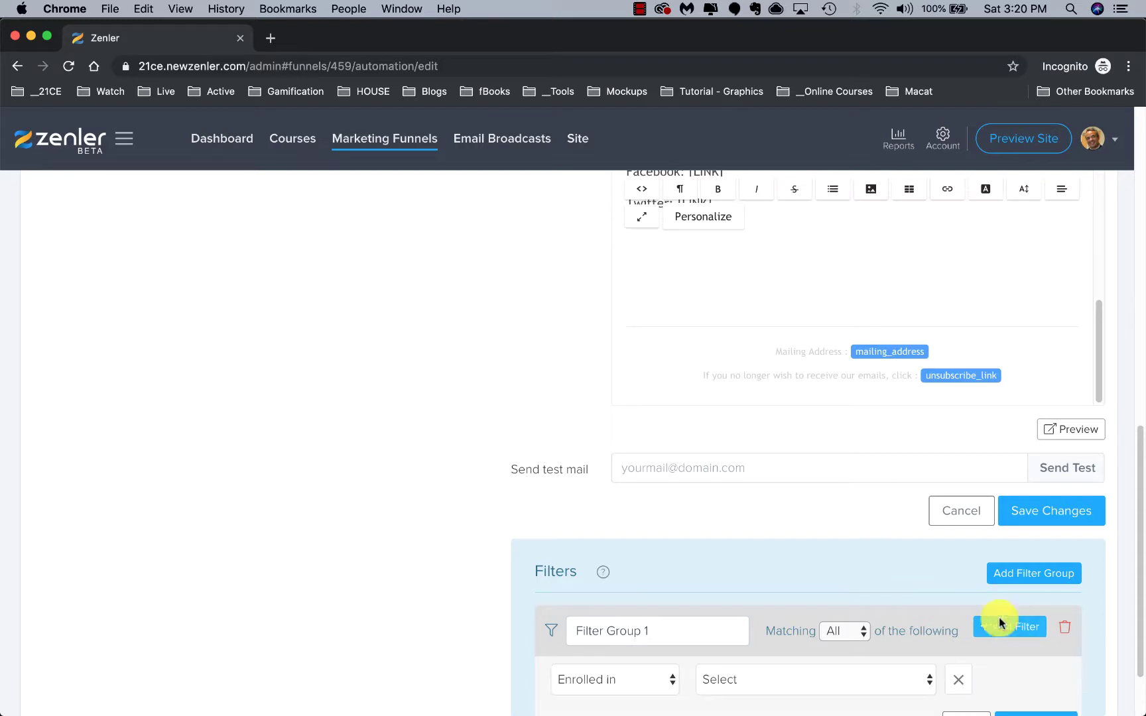
pyautogui.scroll(-3, 952, 568)
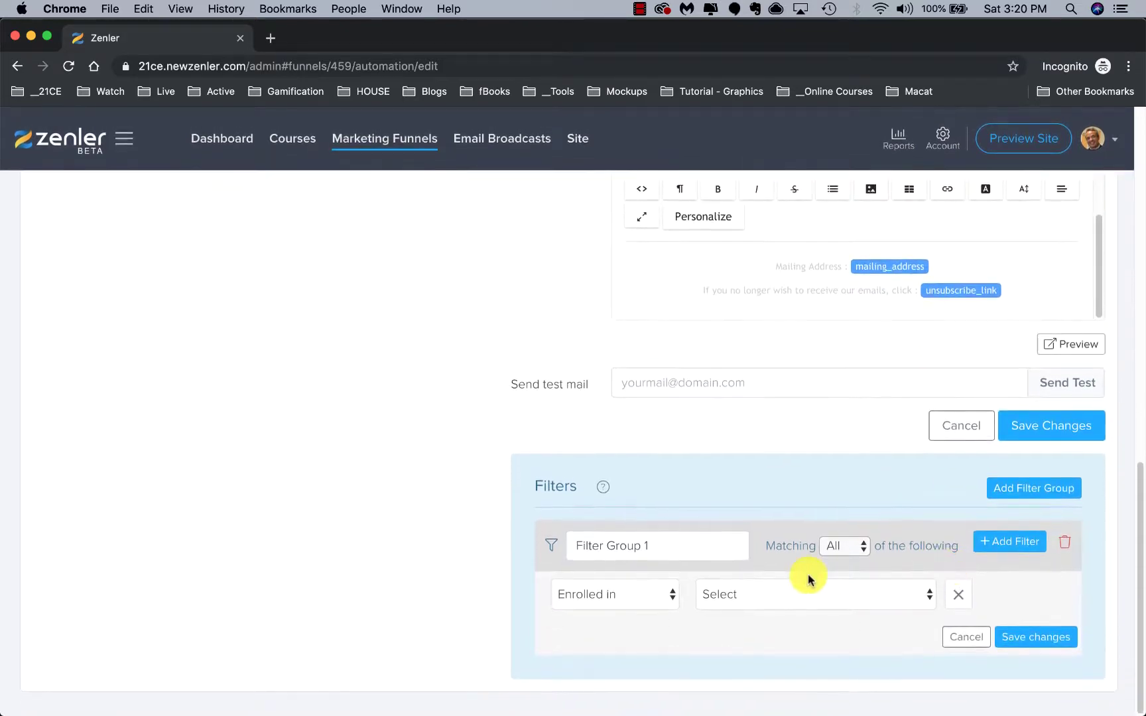
pyautogui.click(671, 595)
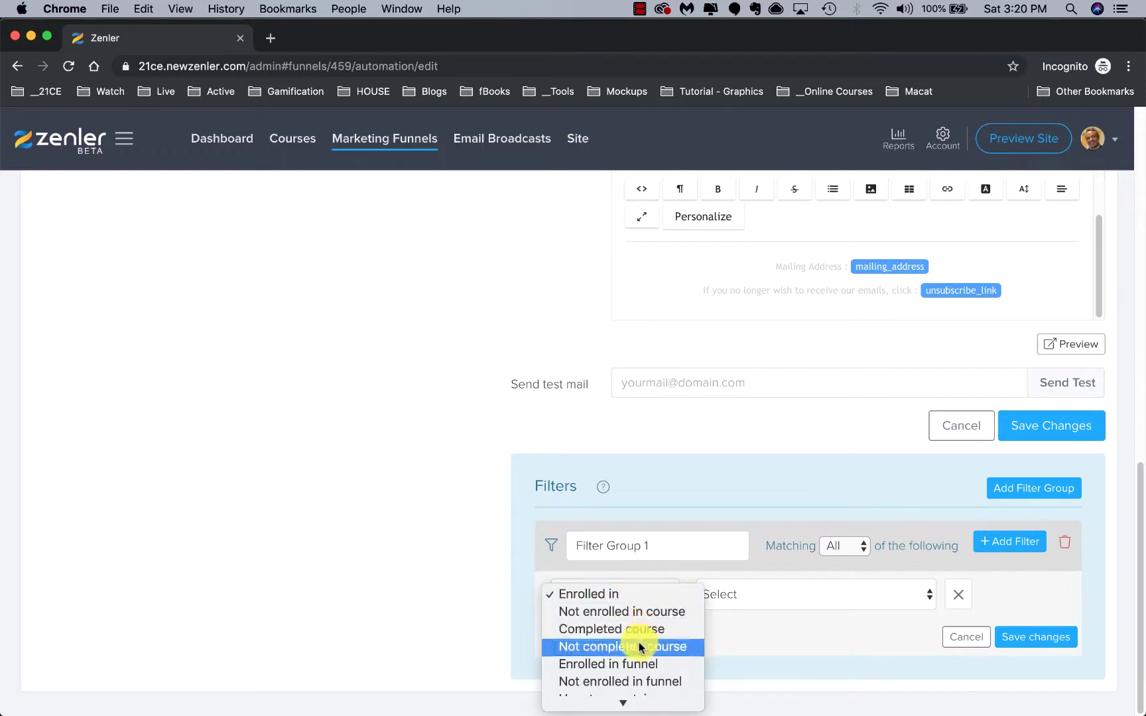
pyautogui.click(725, 640)
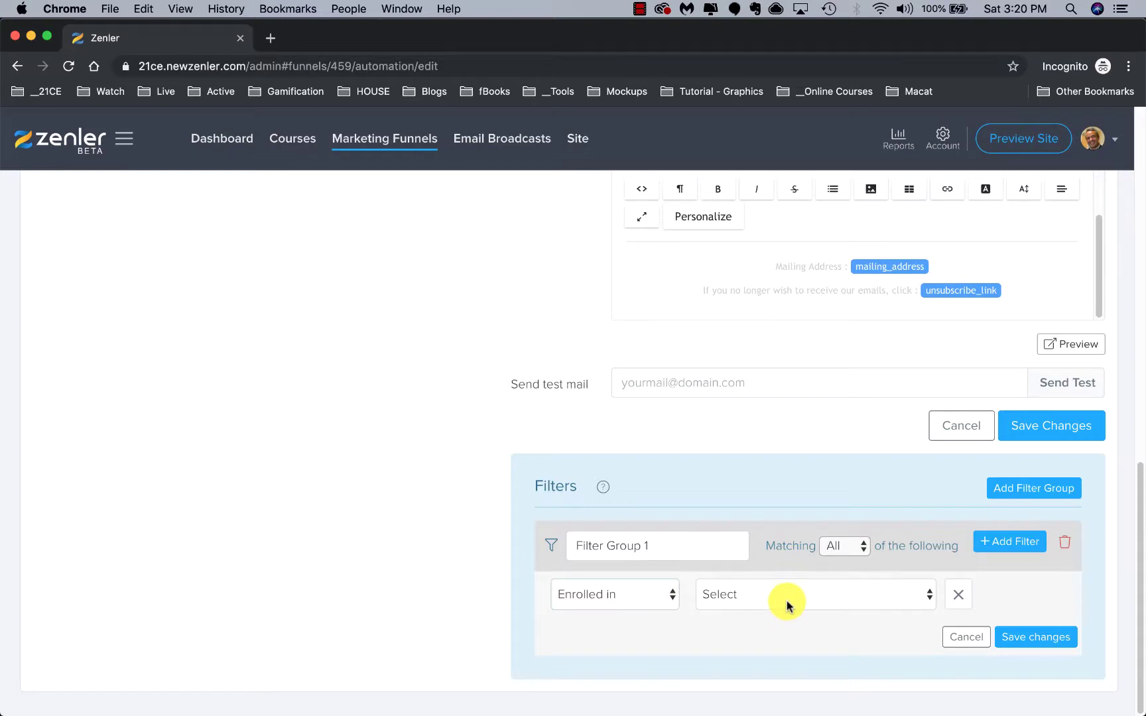
pyautogui.click(746, 595)
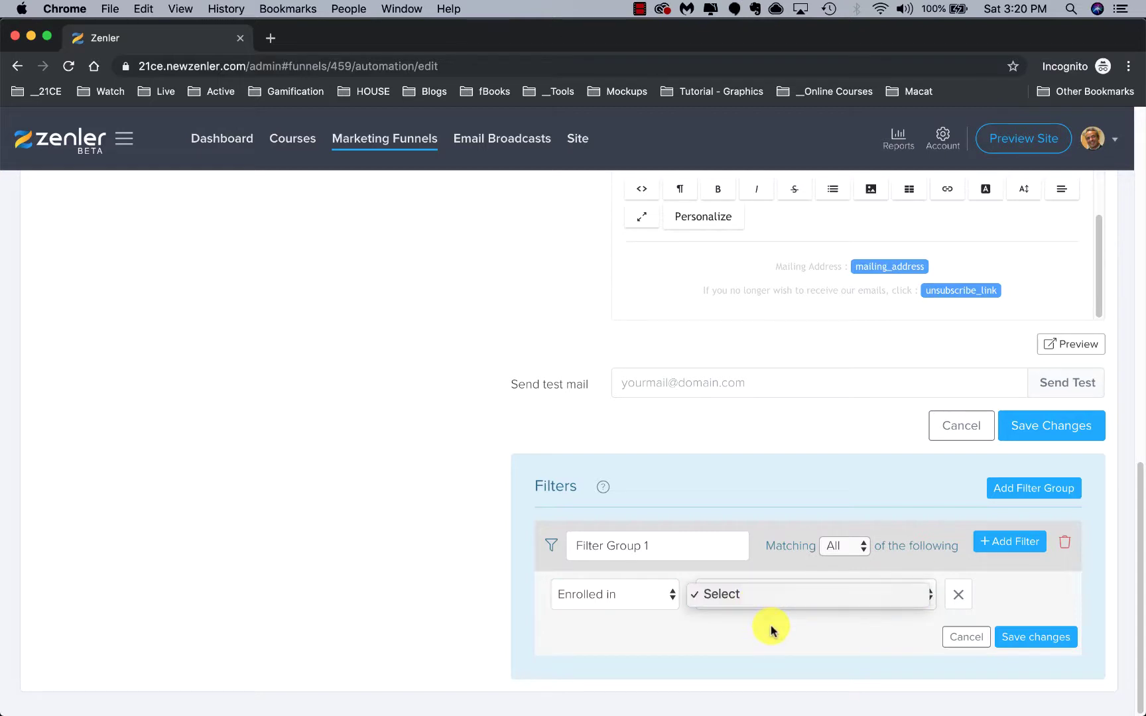
pyautogui.click(662, 595)
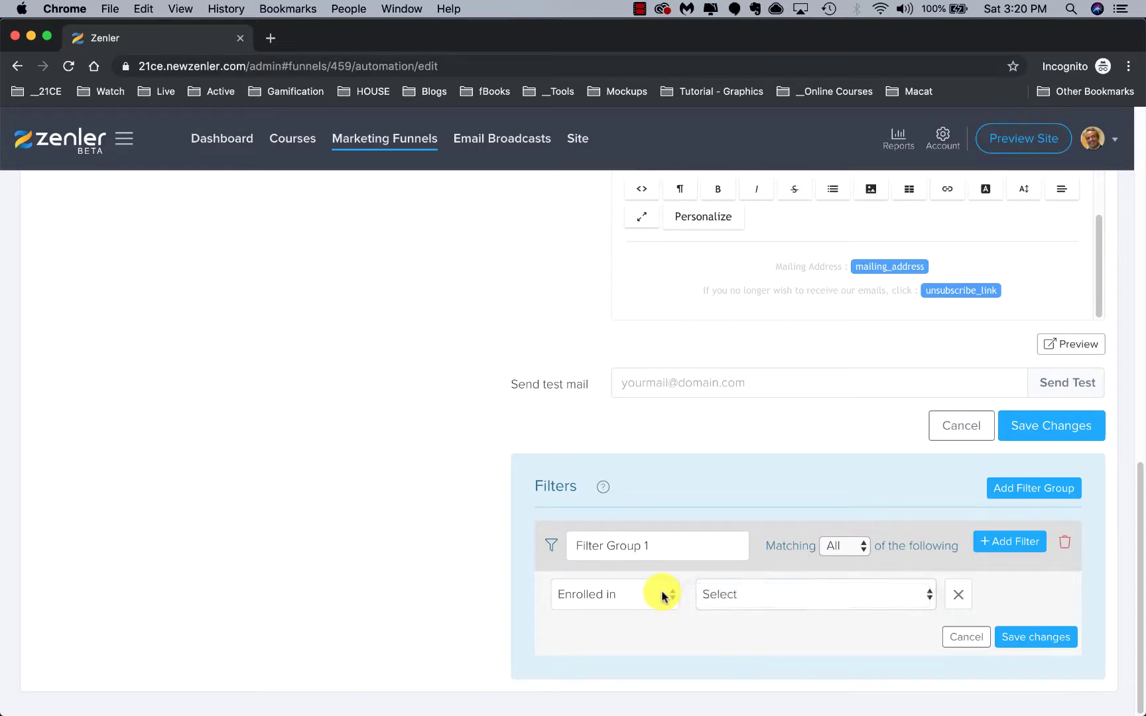
# - Review the filter's full list of conditions, from course enrolment through user tags and email activity to EU Consent
pyautogui.click(663, 594)
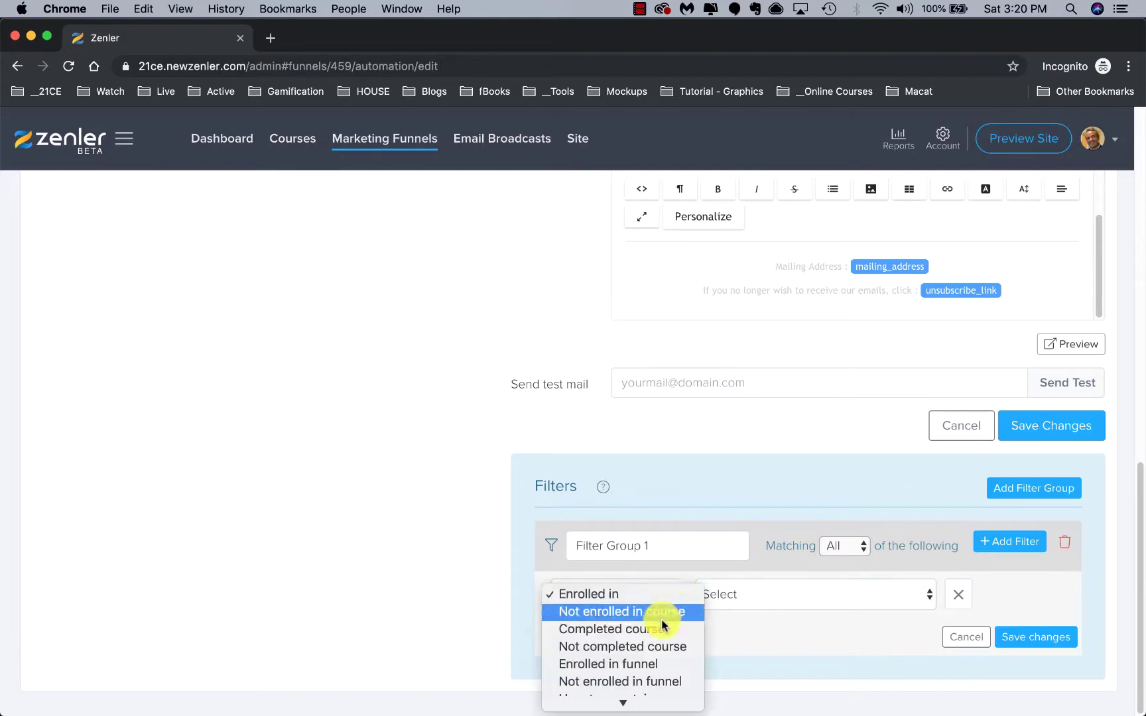
pyautogui.scroll(-3, 661, 620)
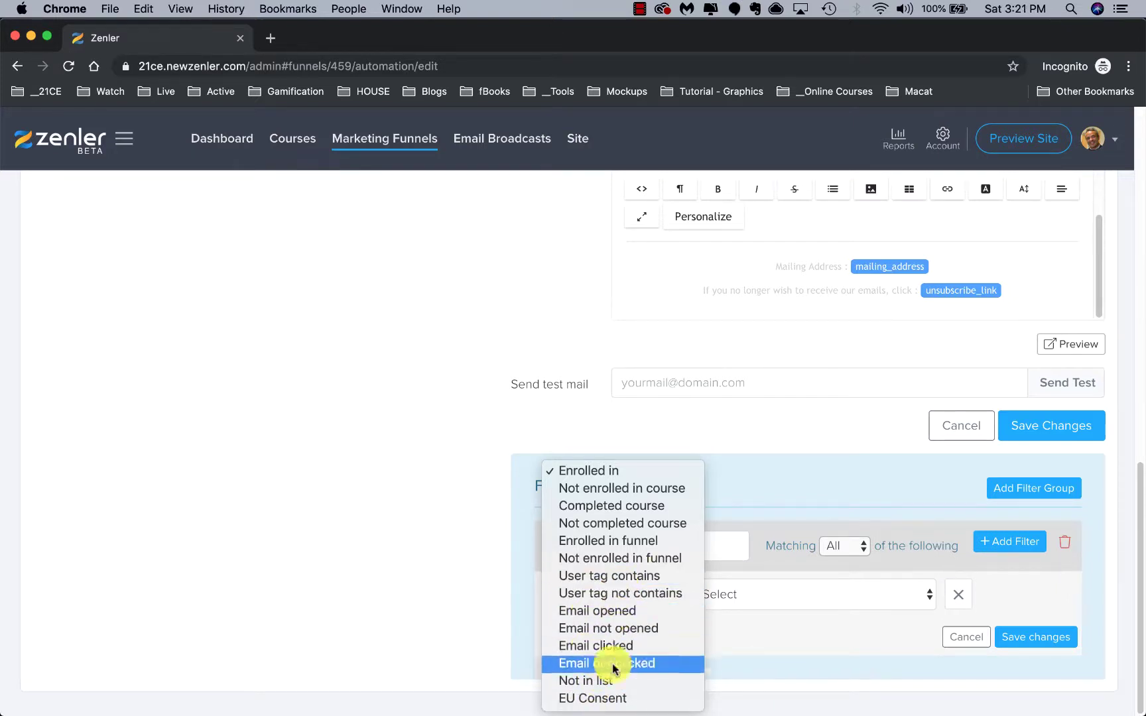
pyautogui.click(826, 642)
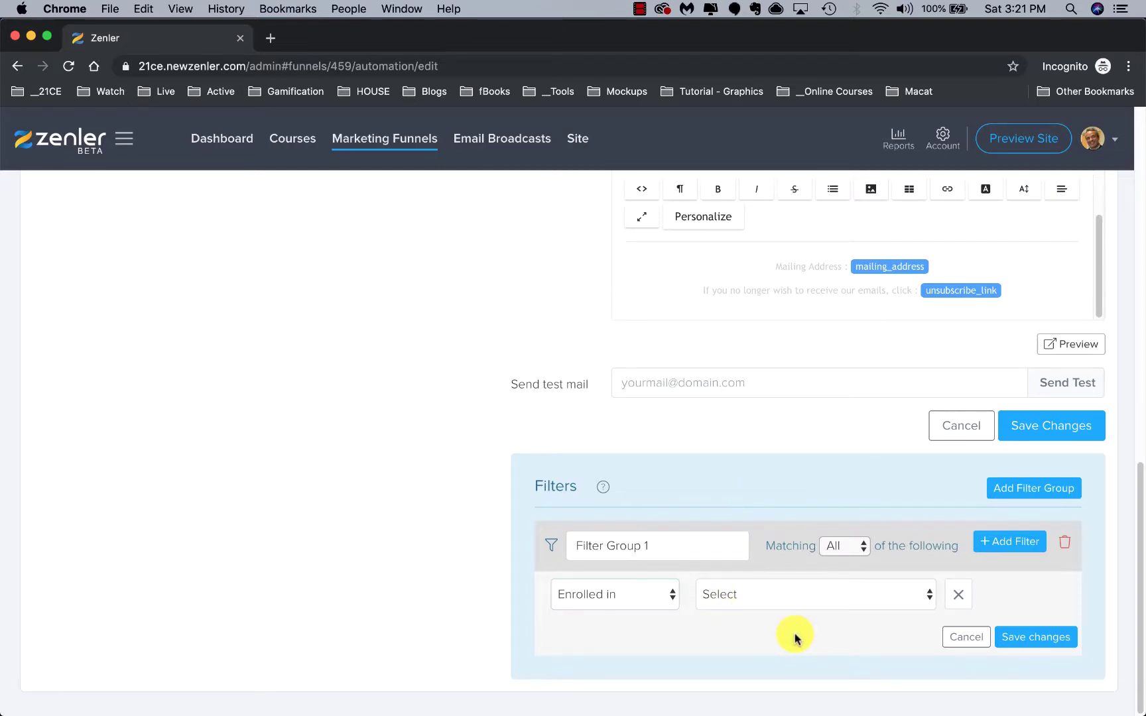
pyautogui.scroll(2, 795, 638)
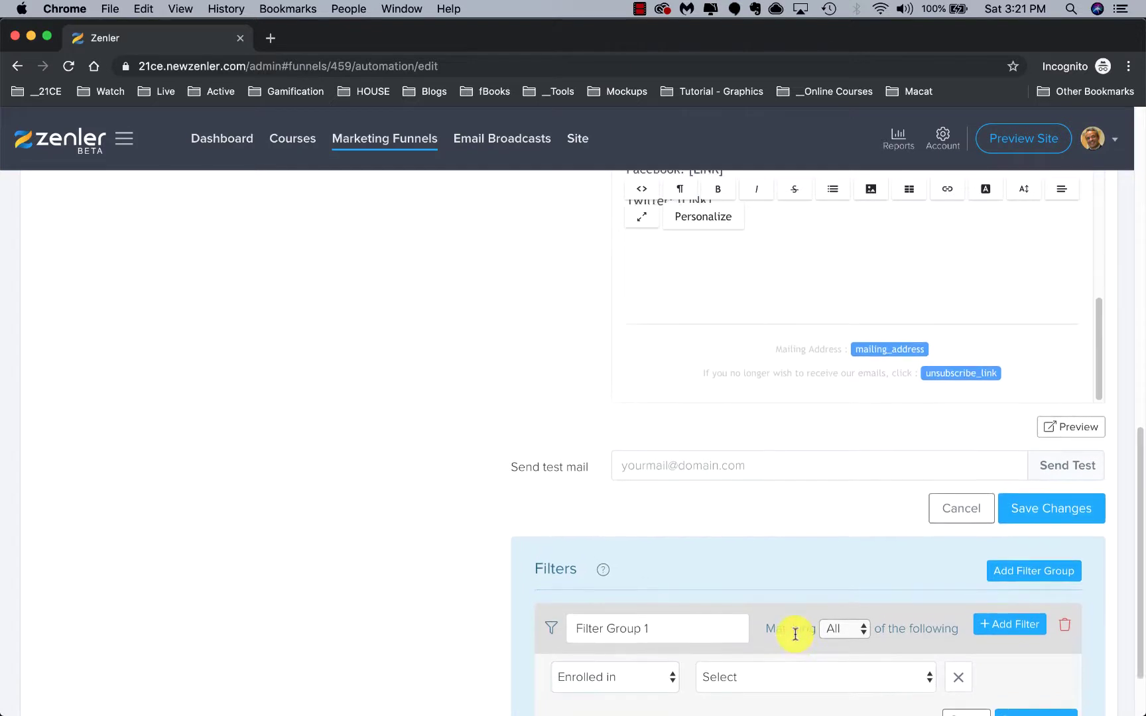
pyautogui.scroll(-2, 795, 637)
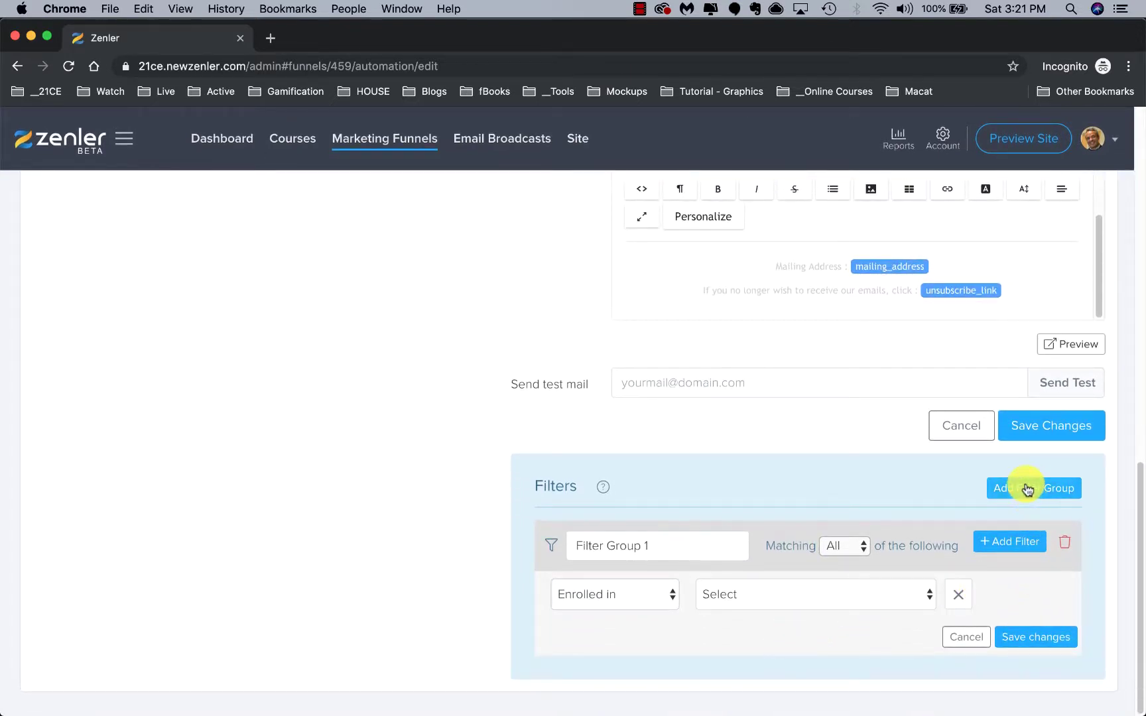
# - Try to save the Enrolled in filter without a selected target, and delete Filter Group 1 permanently
pyautogui.click(1033, 638)
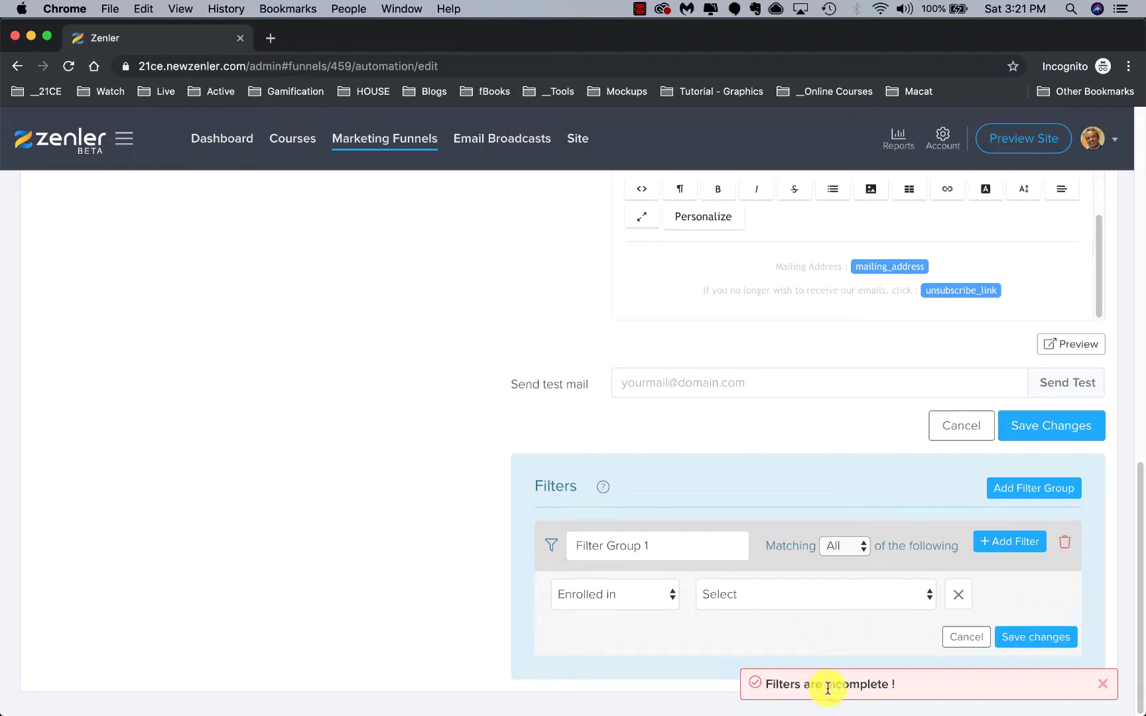
pyautogui.click(1064, 541)
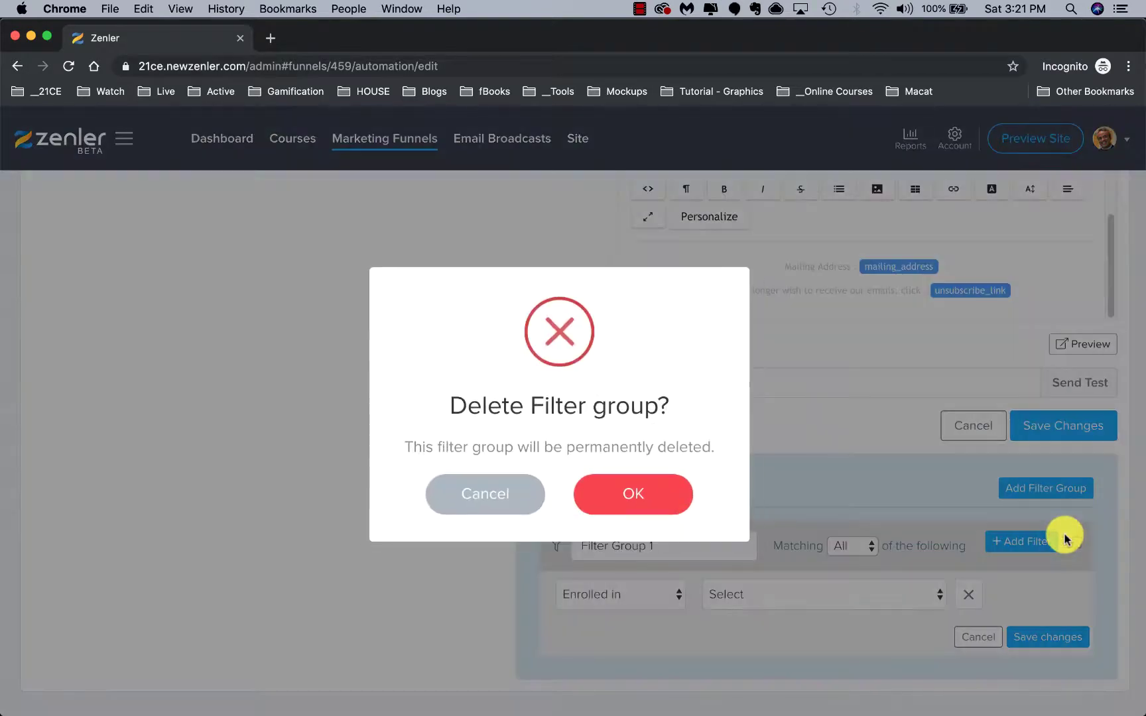
pyautogui.click(643, 497)
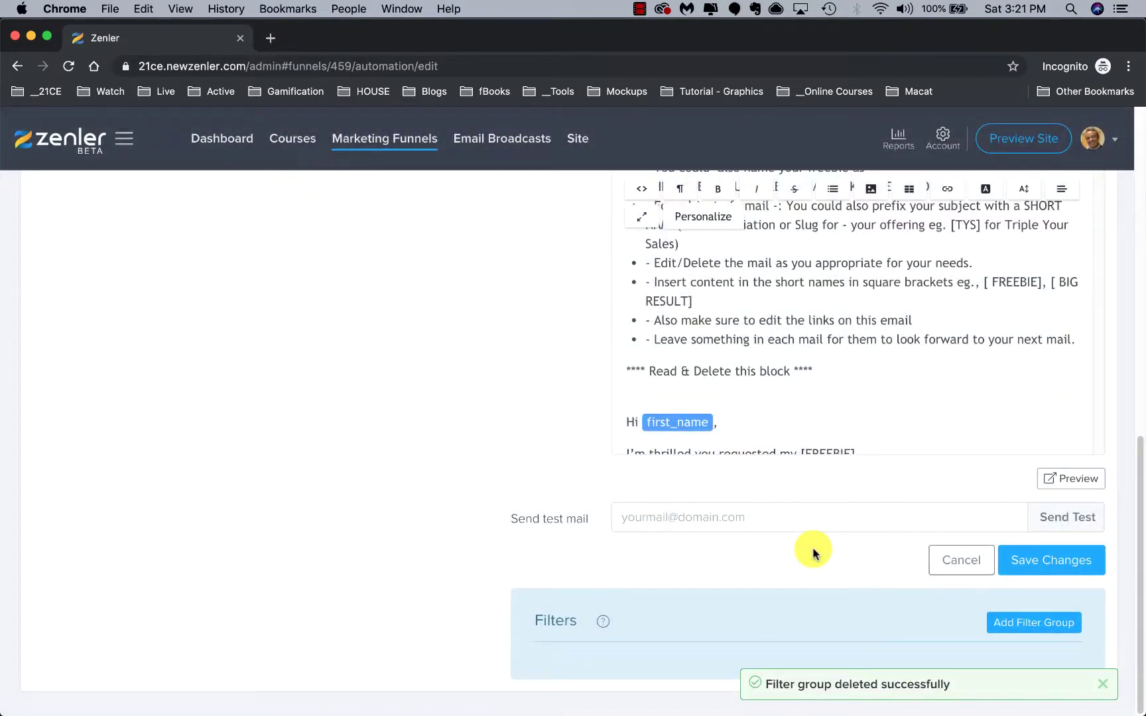
# - Compare the rule's OnSubscribe trigger and Send Mail actions with the Filters section, and review the access email's content
pyautogui.scroll(10, 812, 550)
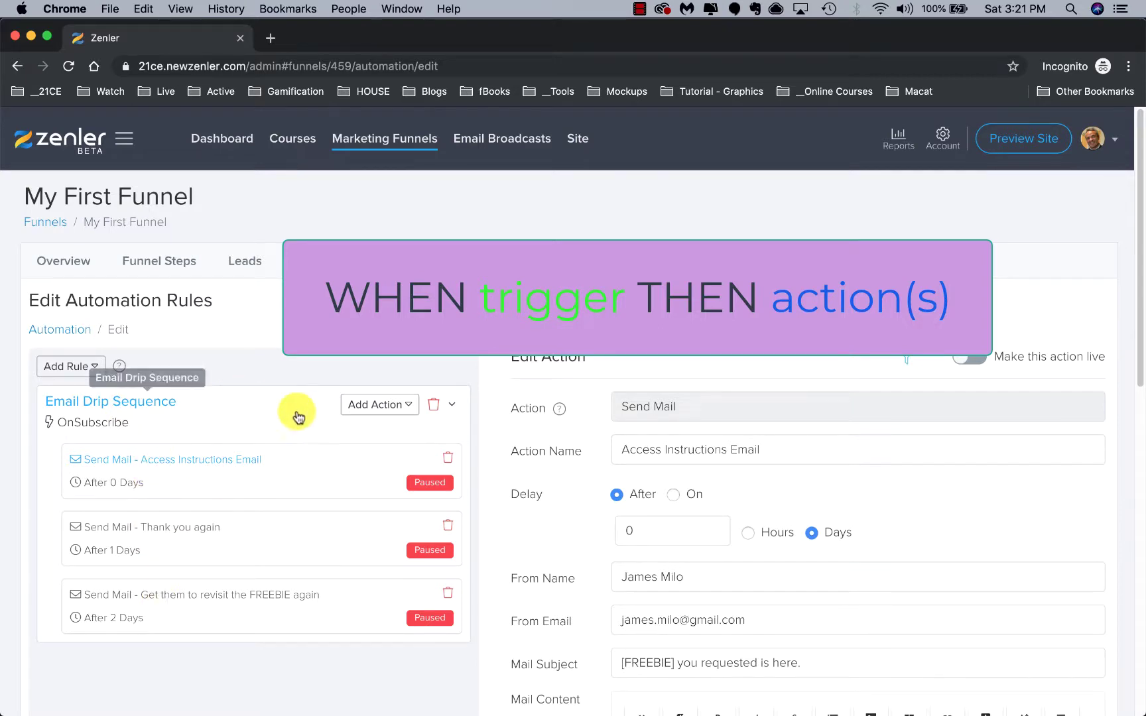
pyautogui.scroll(-1, 304, 416)
pyautogui.scroll(-4, 305, 416)
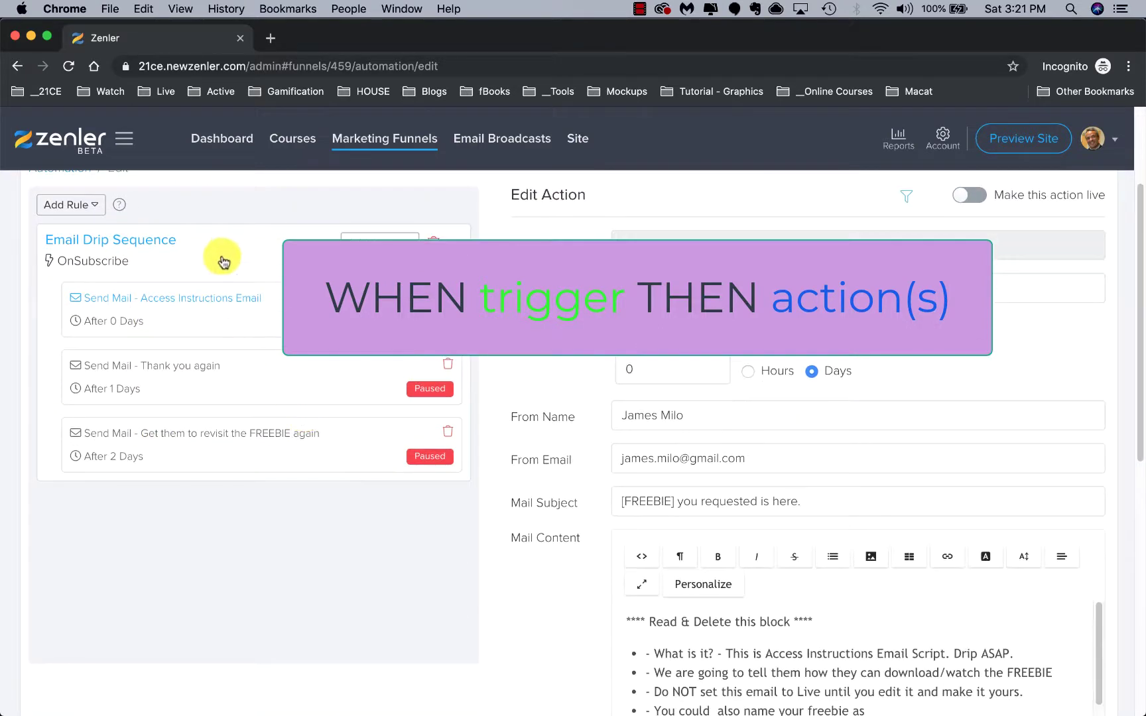
pyautogui.scroll(-10, 152, 245)
pyautogui.scroll(-7, 596, 623)
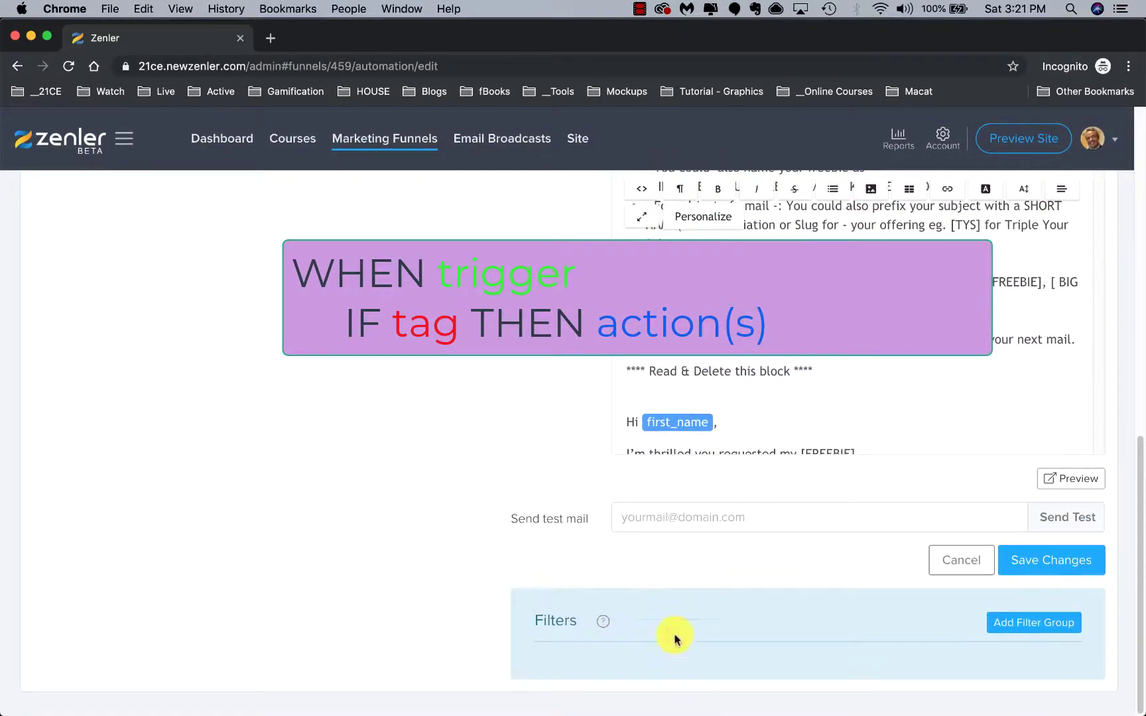
pyautogui.scroll(20, 369, 498)
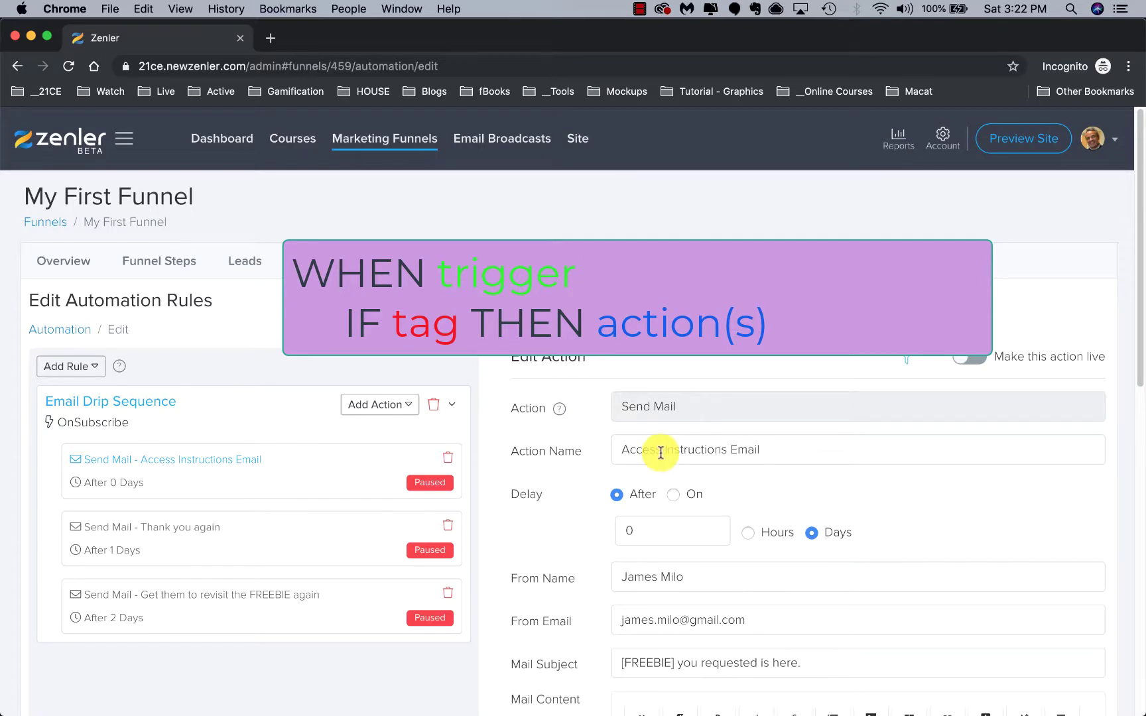
pyautogui.scroll(-5, 660, 453)
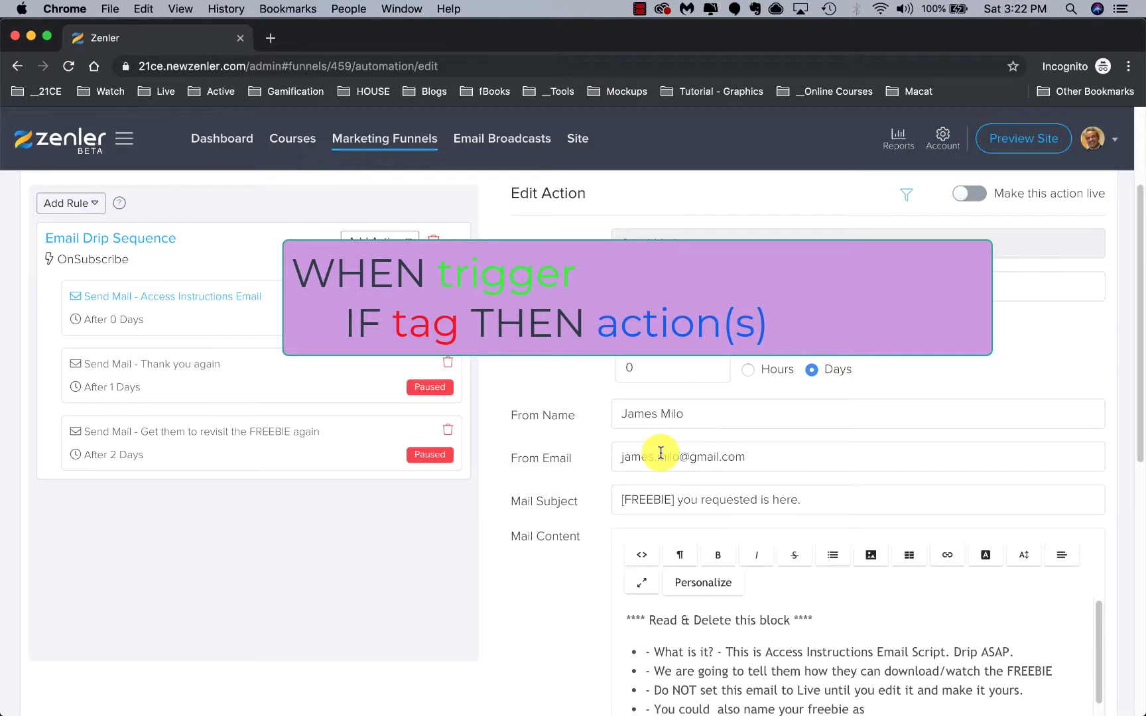
pyautogui.scroll(-10, 661, 452)
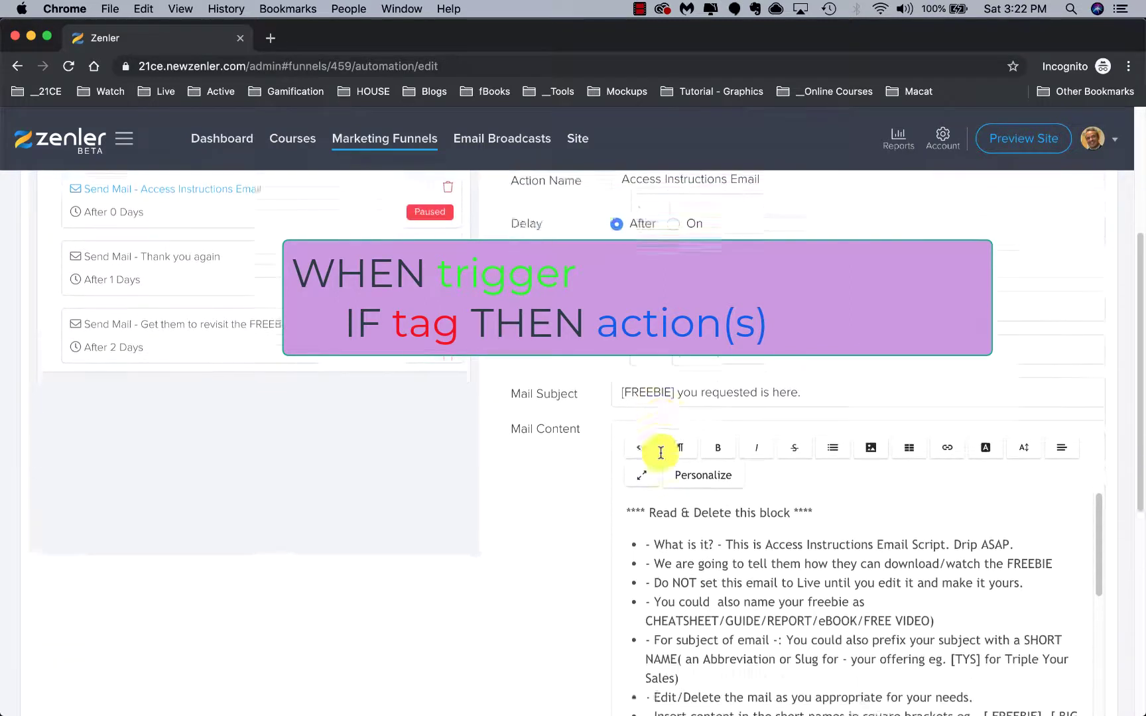
pyautogui.scroll(-10, 660, 452)
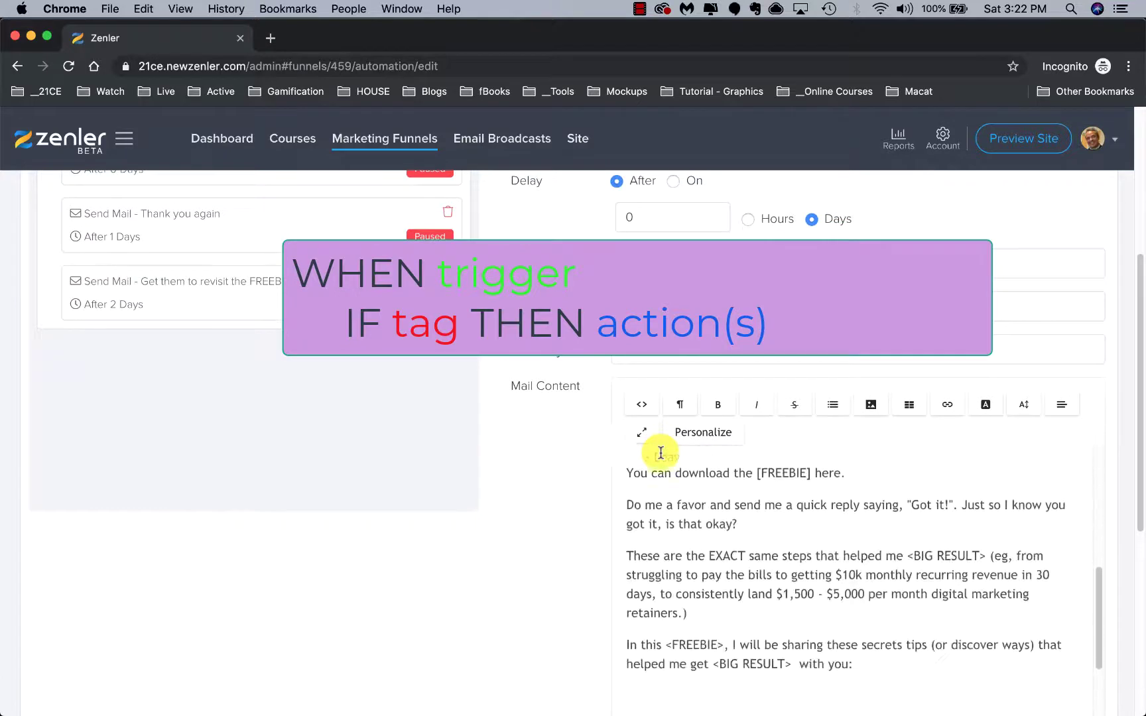
pyautogui.scroll(15, 660, 452)
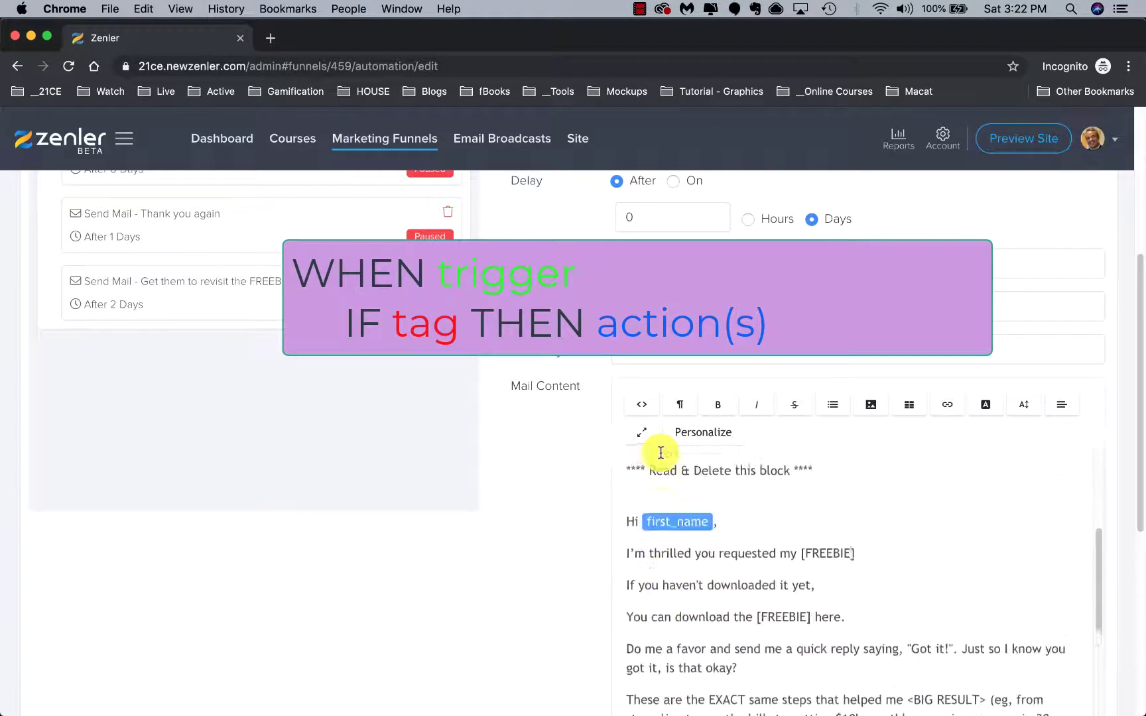